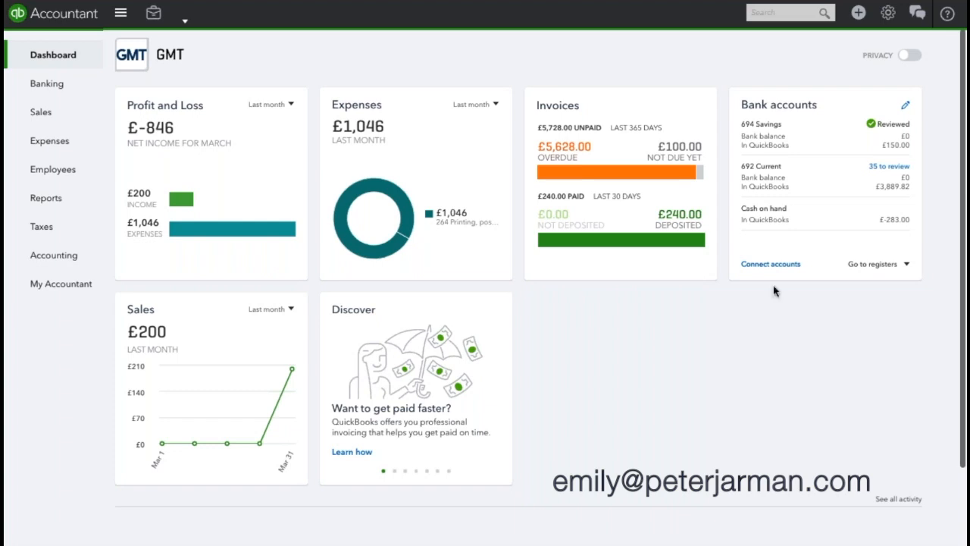
Step: Open a new blank invoice (no. 281101) from the + Create menu
left_click(859, 13)
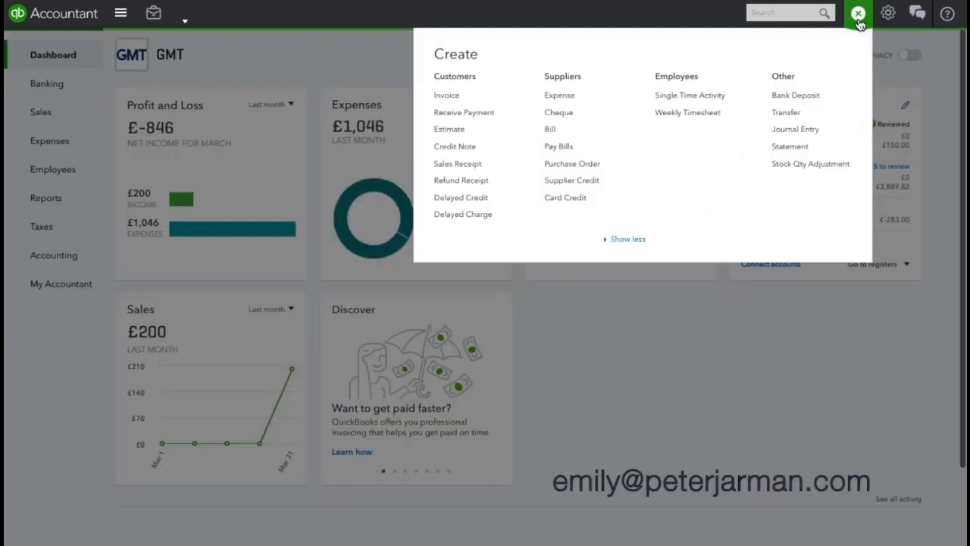
left_click(492, 102)
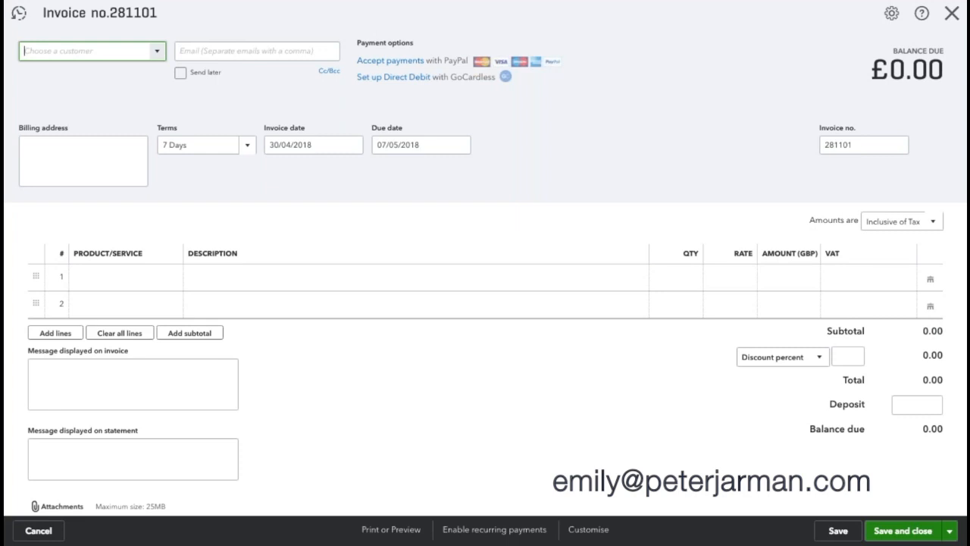
Step: Enter Timekeeper Ltd as the customer and start adding it as a new GBP customer
type("T")
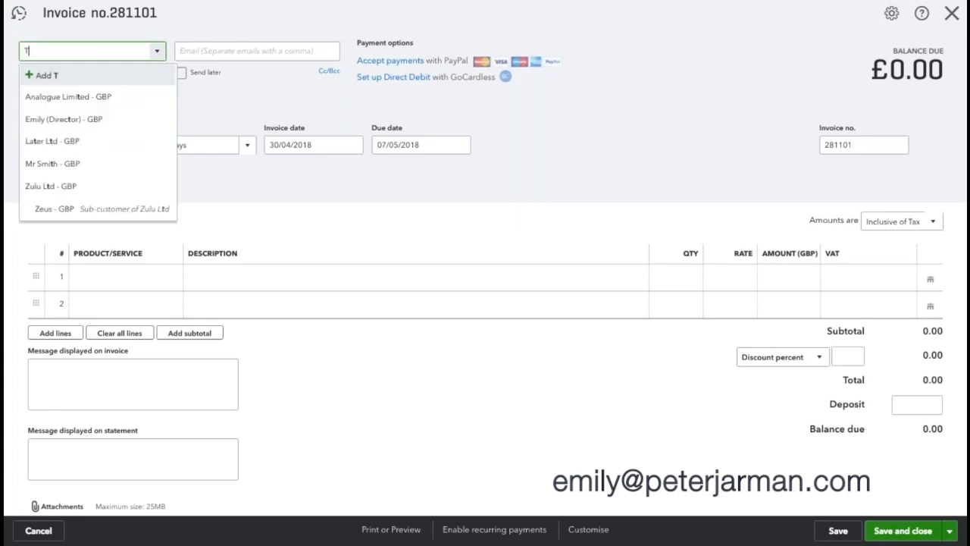
type("imekeeper Ltd")
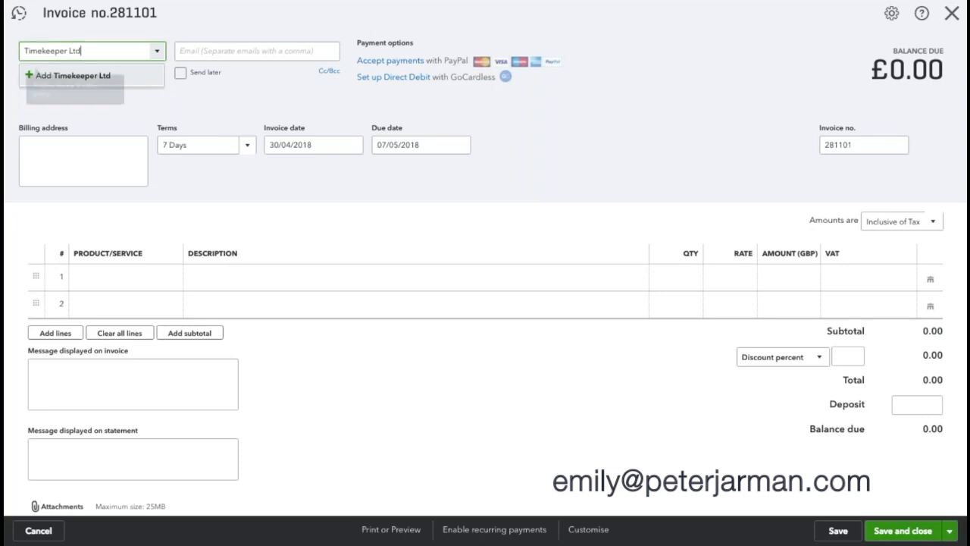
left_click(56, 80)
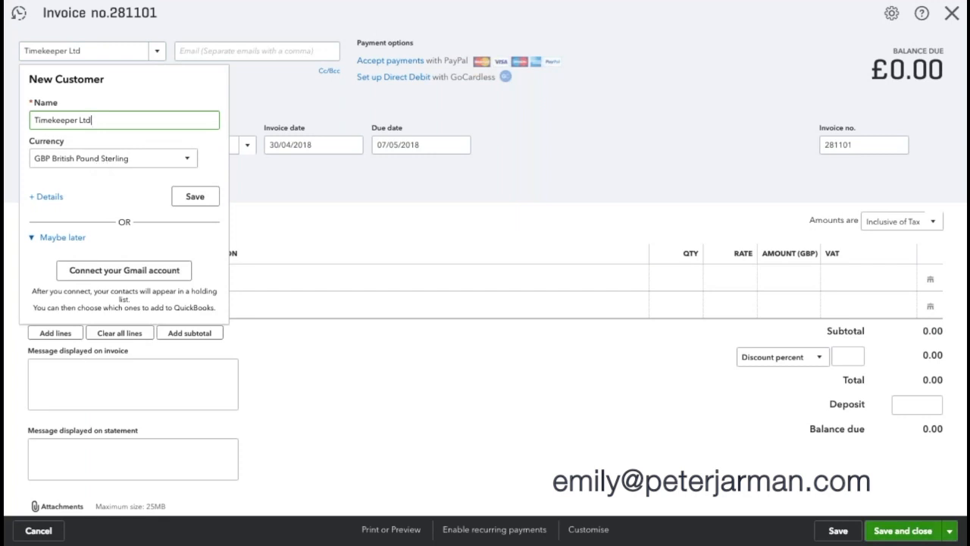
left_click(195, 196)
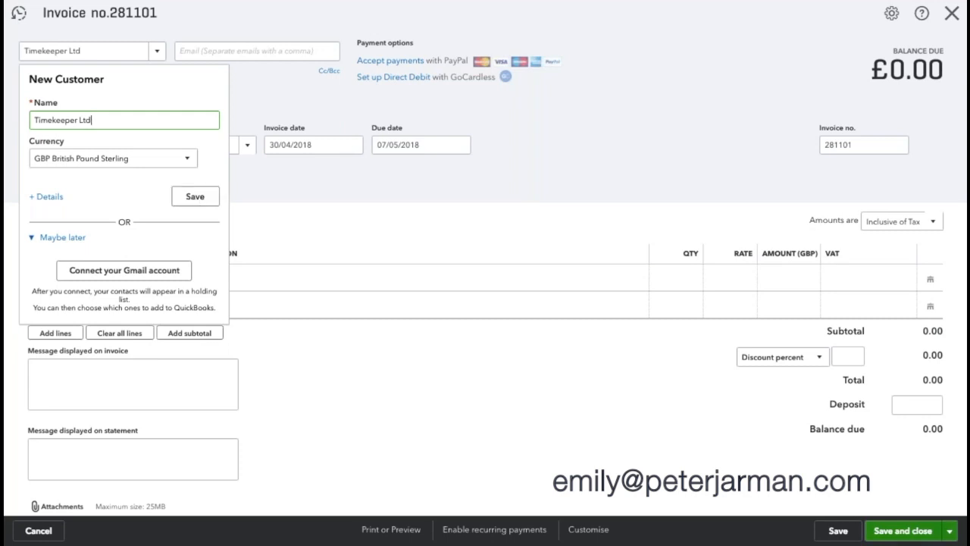
Step: Expand the full customer details and review the Notes, Tax info, Payment and billing, and Attachments tabs
left_click(47, 198)
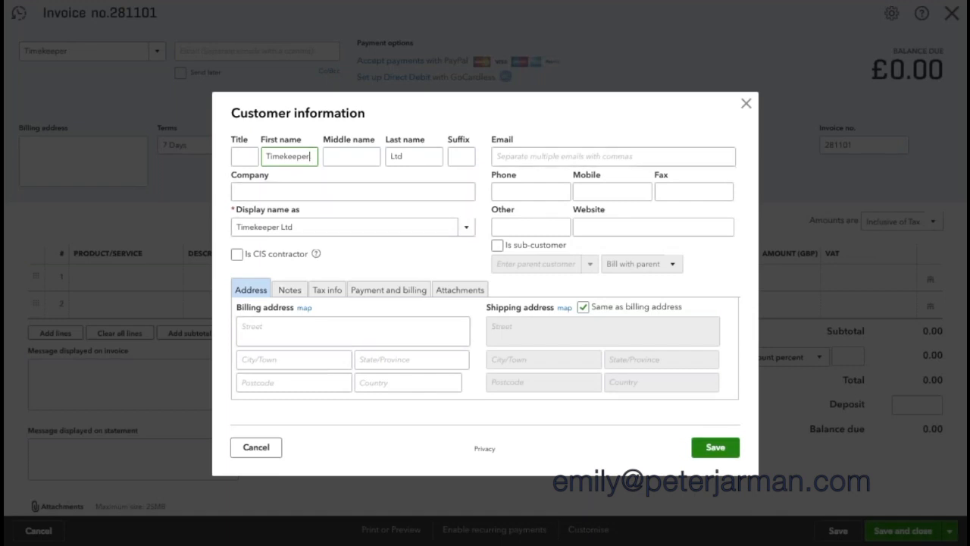
left_click(294, 289)
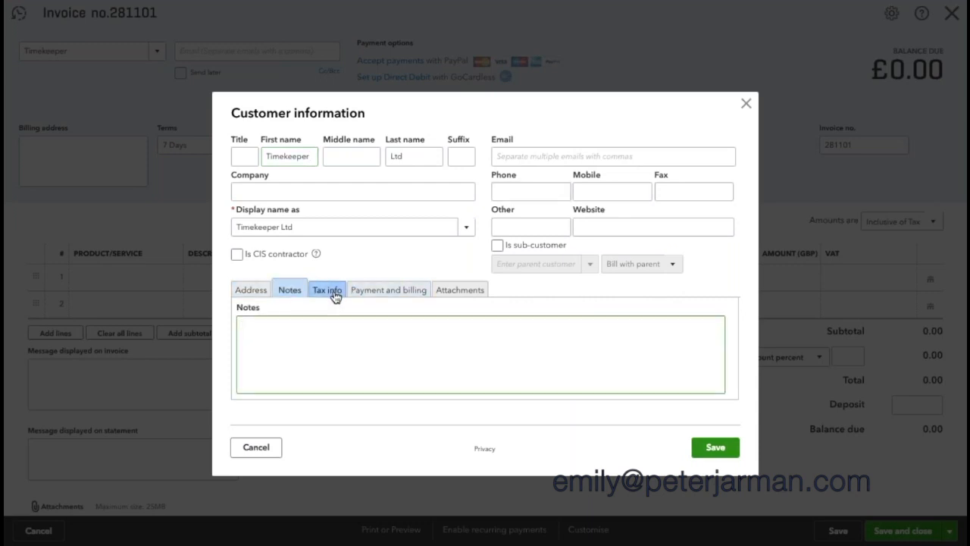
left_click(336, 293)
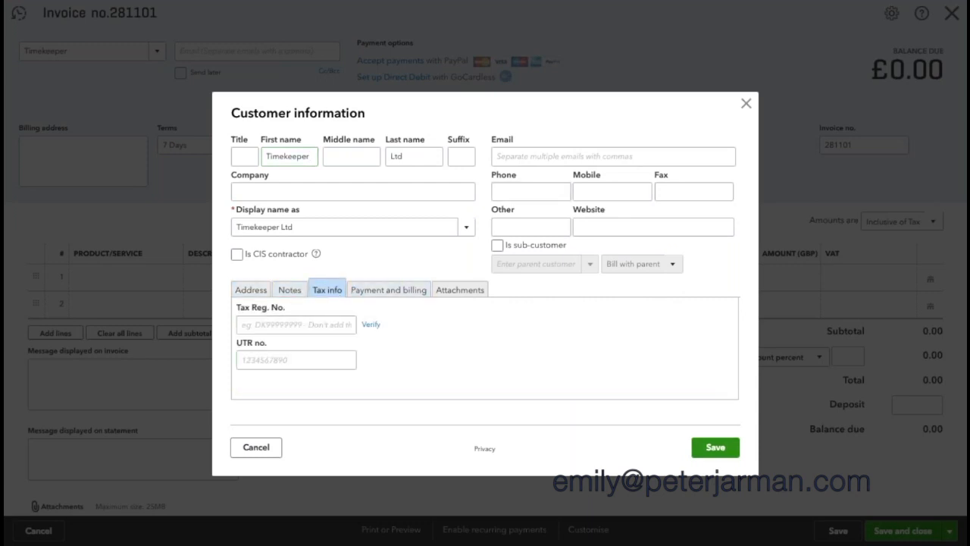
left_click(371, 297)
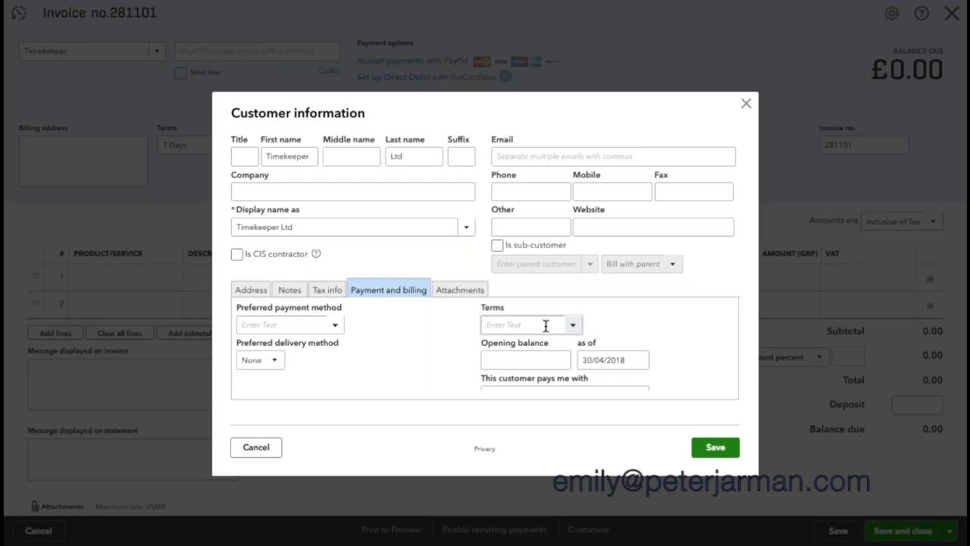
left_click(462, 292)
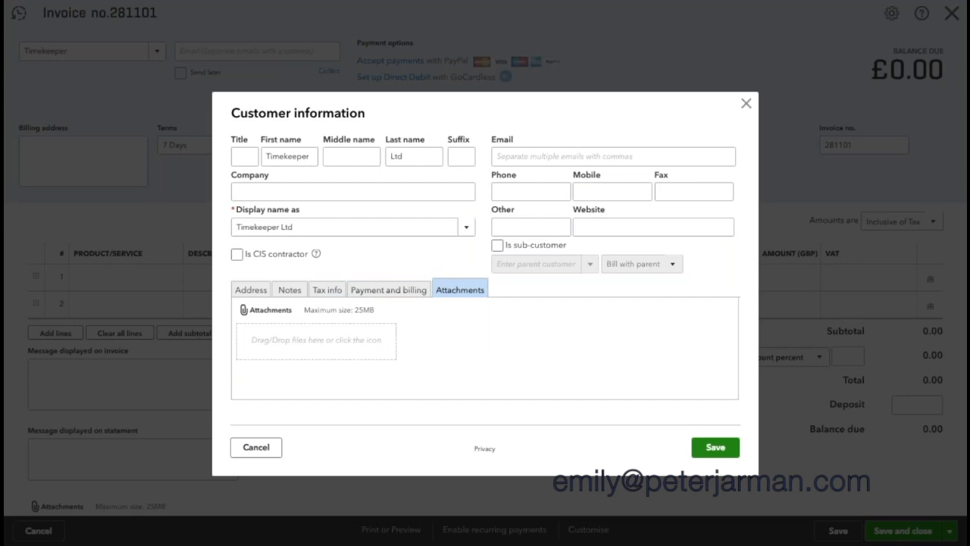
Step: Enter the customer's e-mail address and save Timekeeper Ltd as a customer
left_click(577, 156)
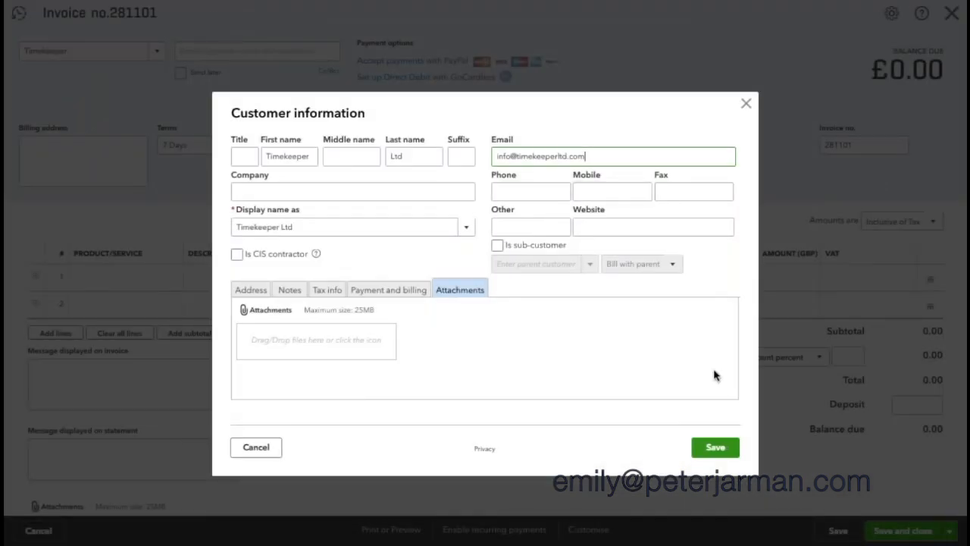
left_click(715, 447)
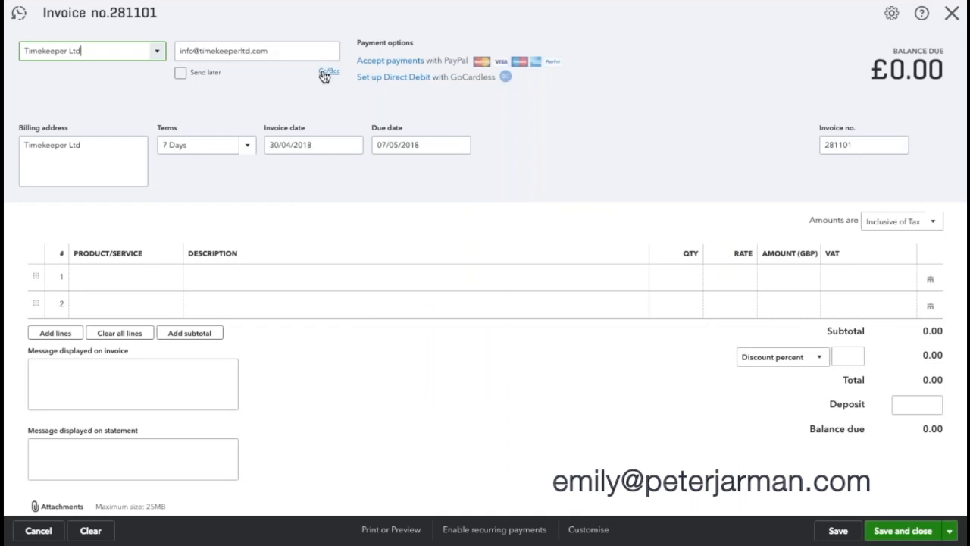
Step: Set 30 Days terms and invoice date 29/04/2018, making it due 29/05/2018
left_click(326, 72)
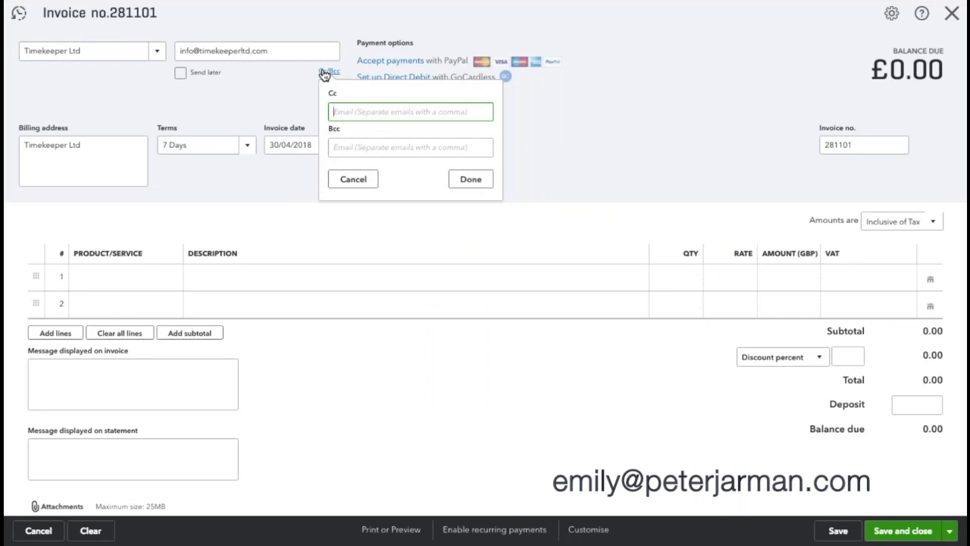
left_click(247, 78)
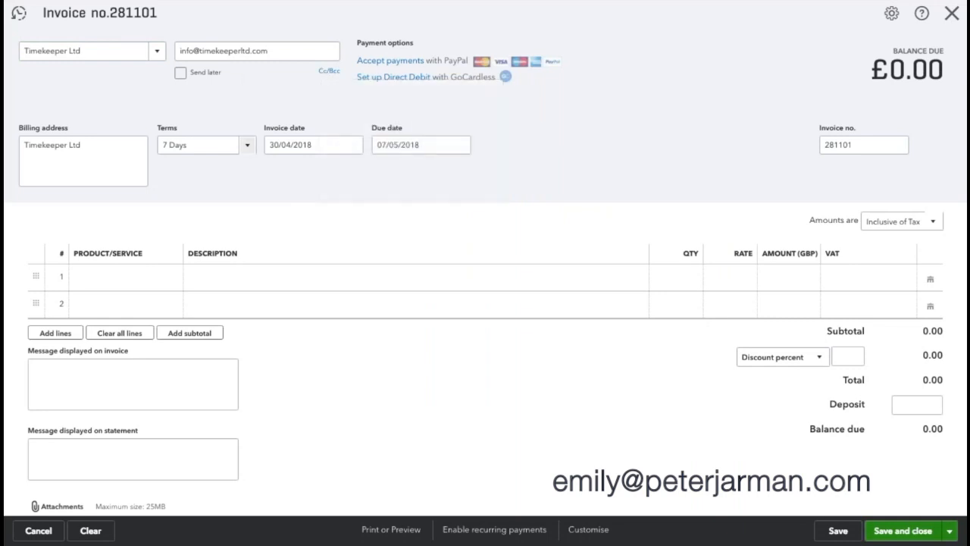
left_click(251, 148)
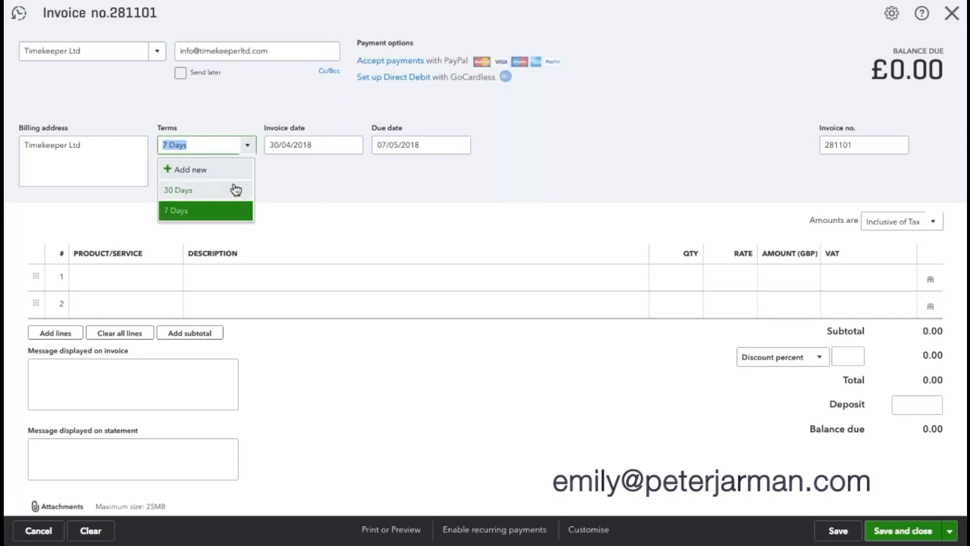
left_click(232, 190)
left_click(317, 147)
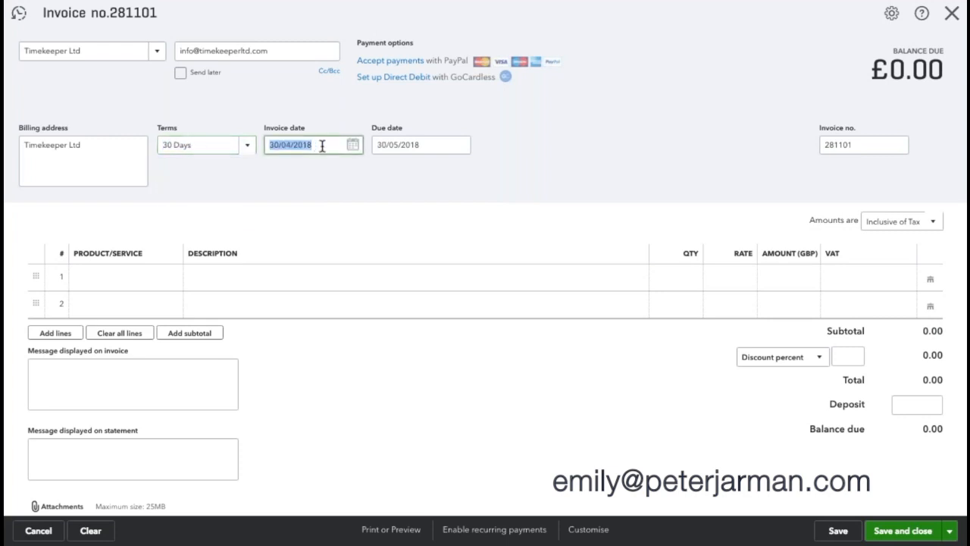
type("29")
type("/04/2018")
key("Tab")
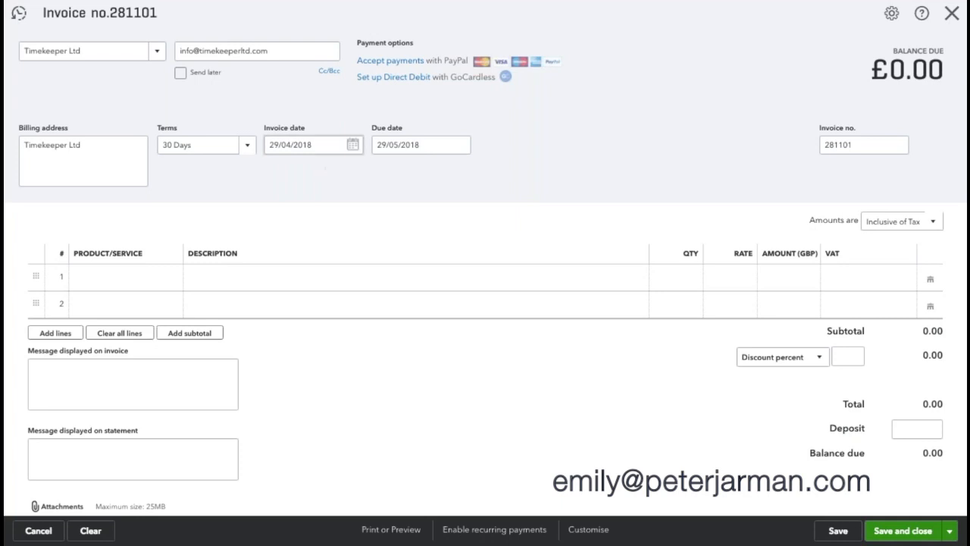
Step: Change the invoice number to 50
left_click(883, 146)
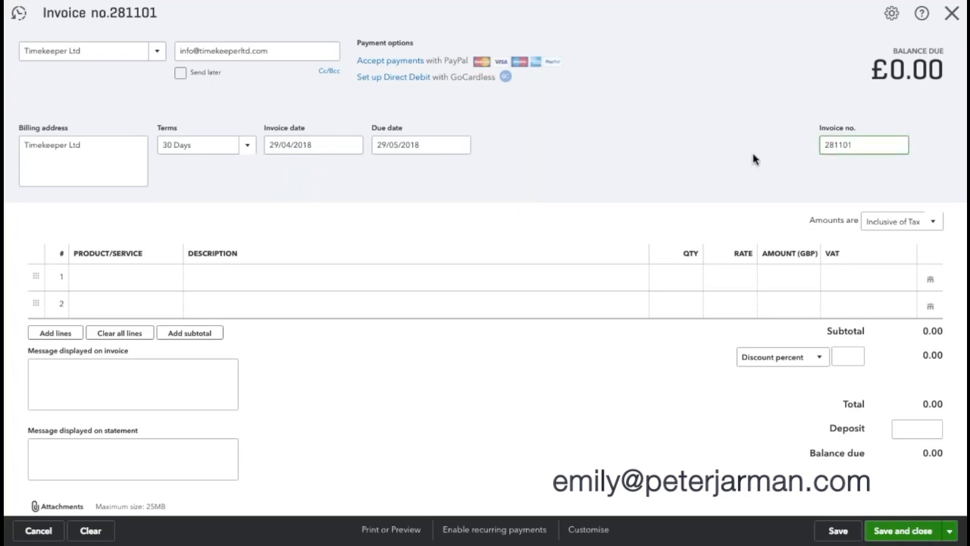
key("BackSpace")
key("BackSpace")
key("BackSpace")
key("BackSpace")
key("BackSpace")
key("BackSpace")
type("50")
left_click(728, 159)
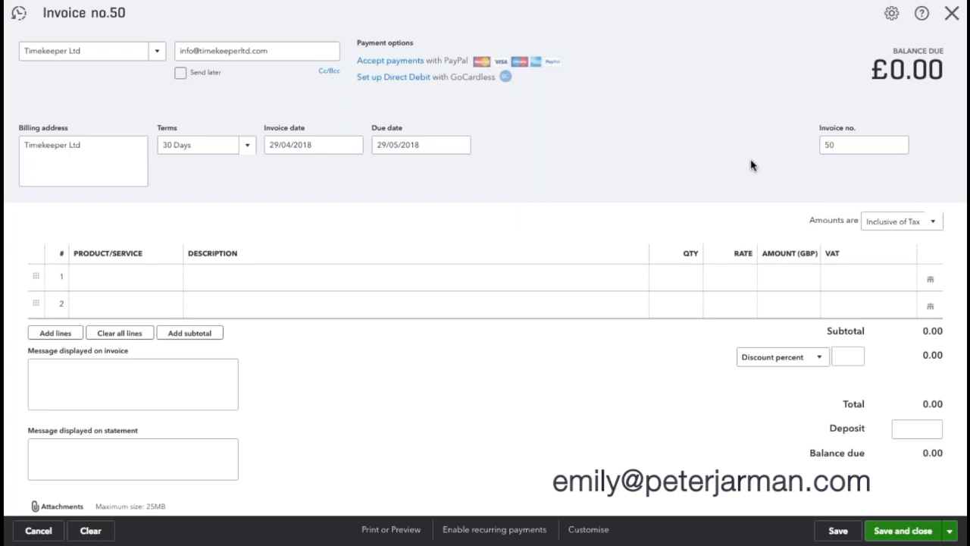
Step: Choose + Add new from line 1's Product/Service list and pick the Service type
left_click(143, 280)
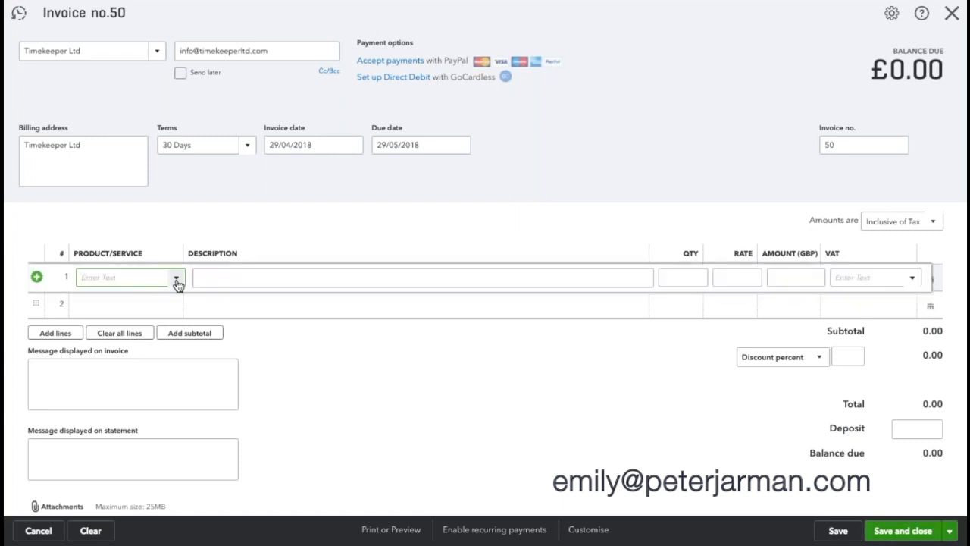
left_click(176, 281)
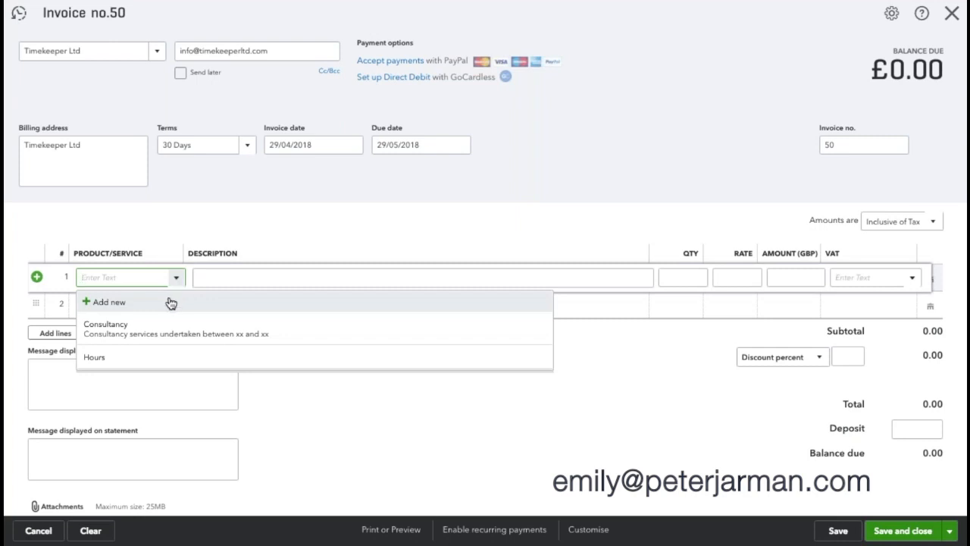
left_click(176, 278)
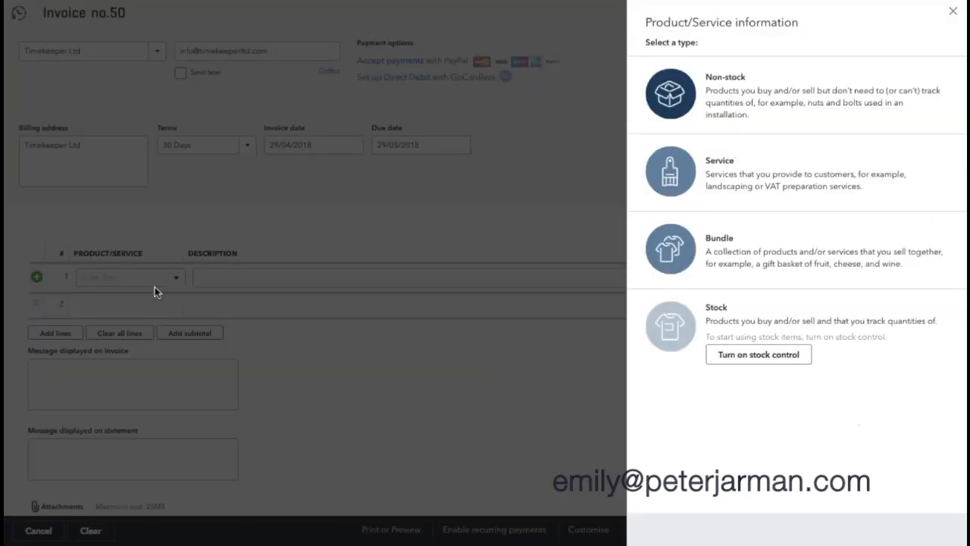
left_click(680, 185)
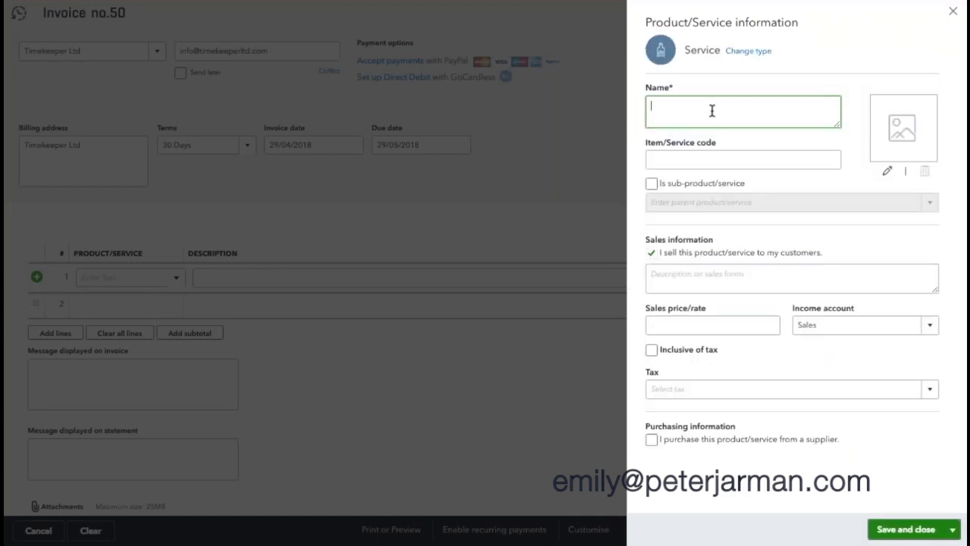
Step: Save service 'Hourly Rate' ('Hourly Rate for work undertkken'), price 50, 20.0% S VAT, onto line 1
type("Hourly Rate")
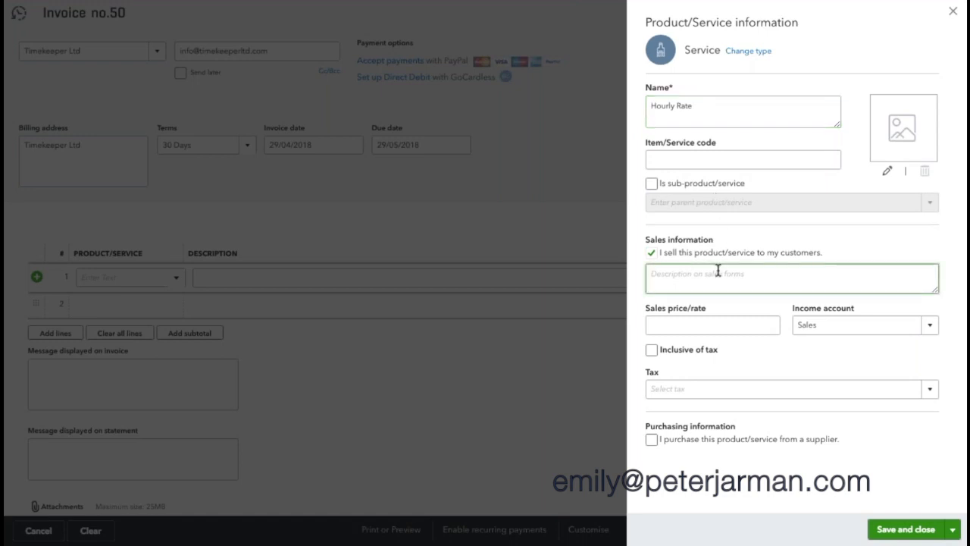
type("Hourly Rate")
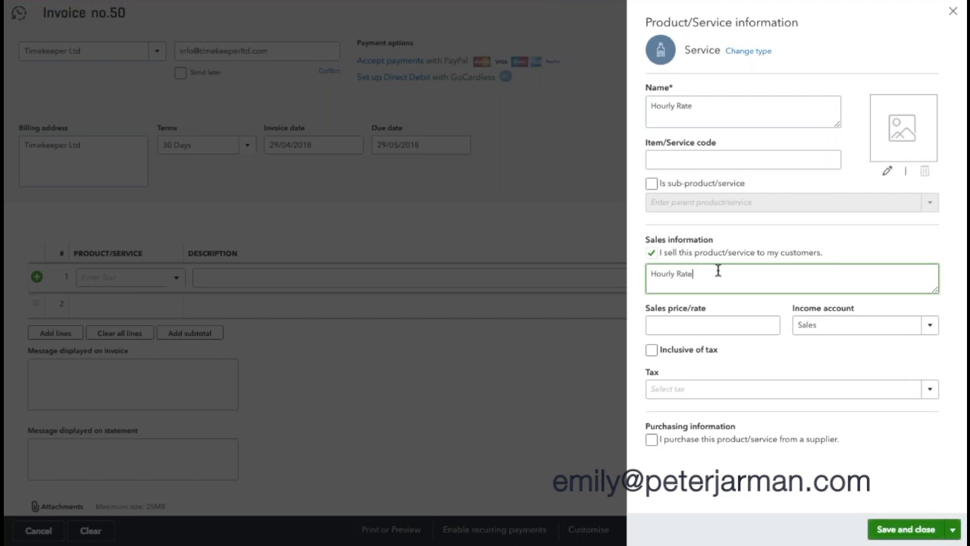
type(" for work undertk")
type("ken")
left_click(688, 320)
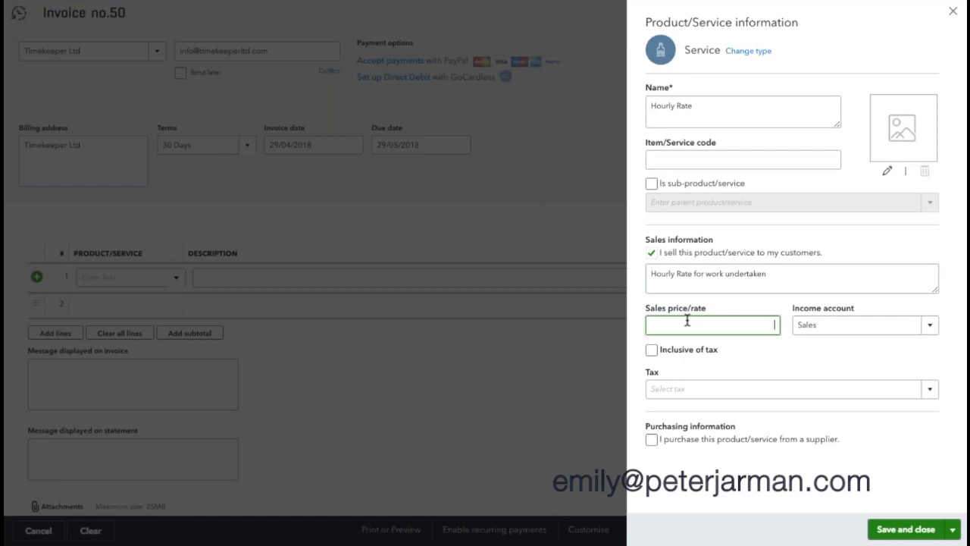
type("50")
left_click(734, 366)
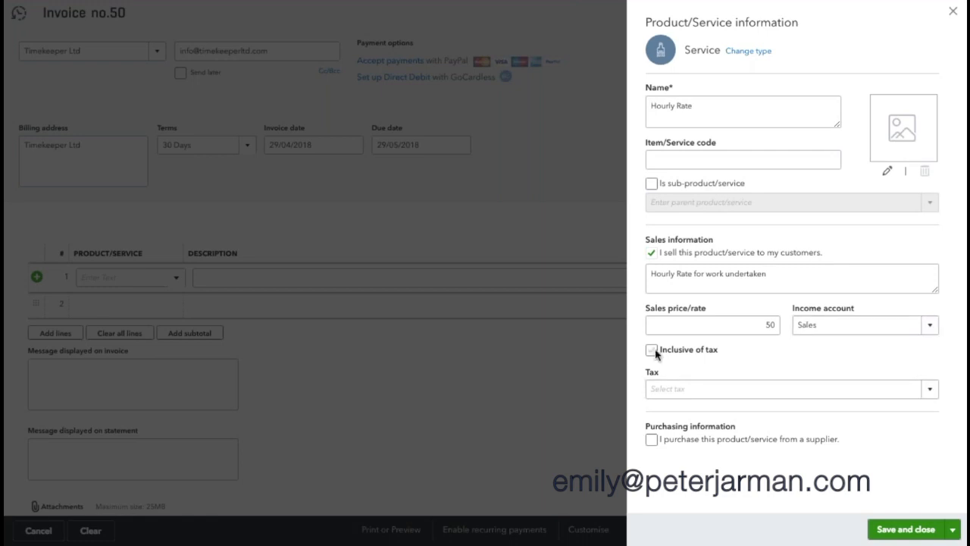
left_click(667, 388)
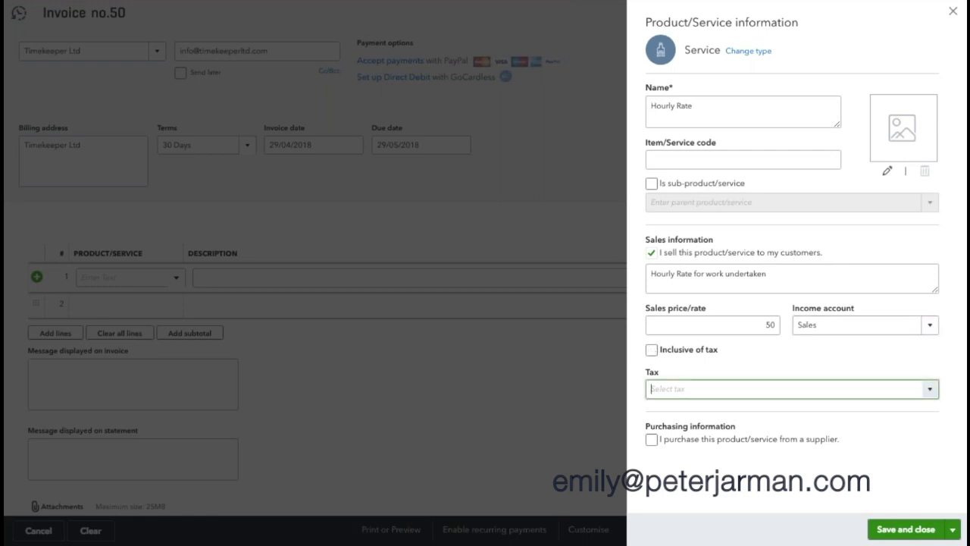
type("20")
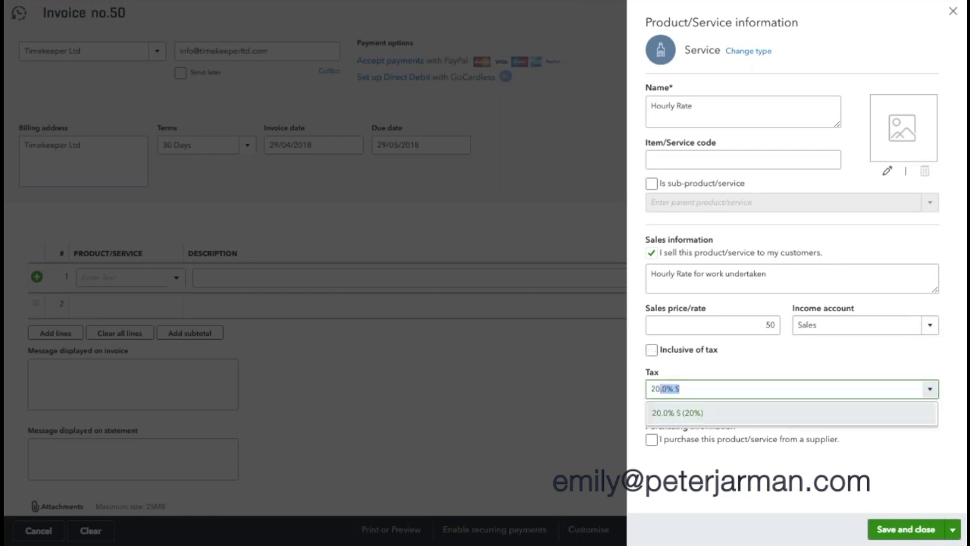
left_click(692, 422)
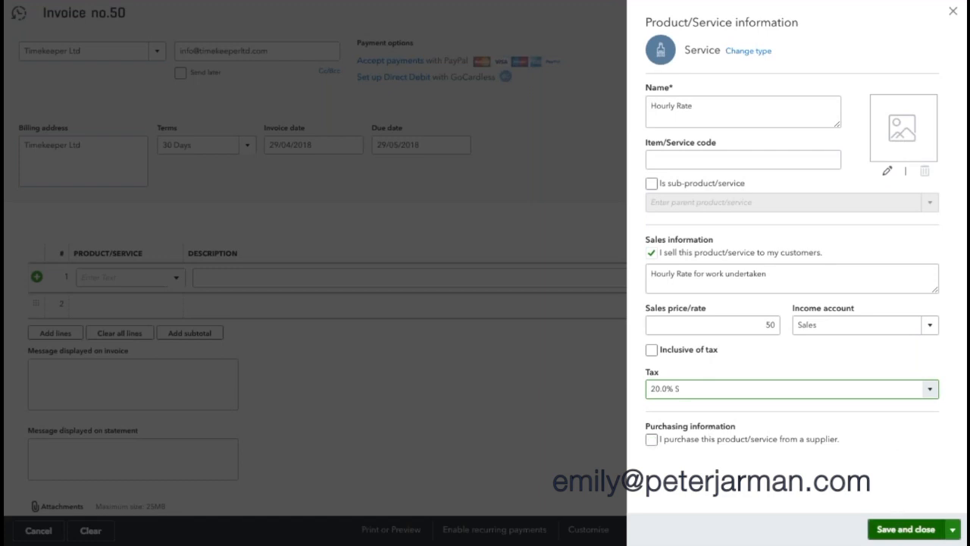
left_click(906, 529)
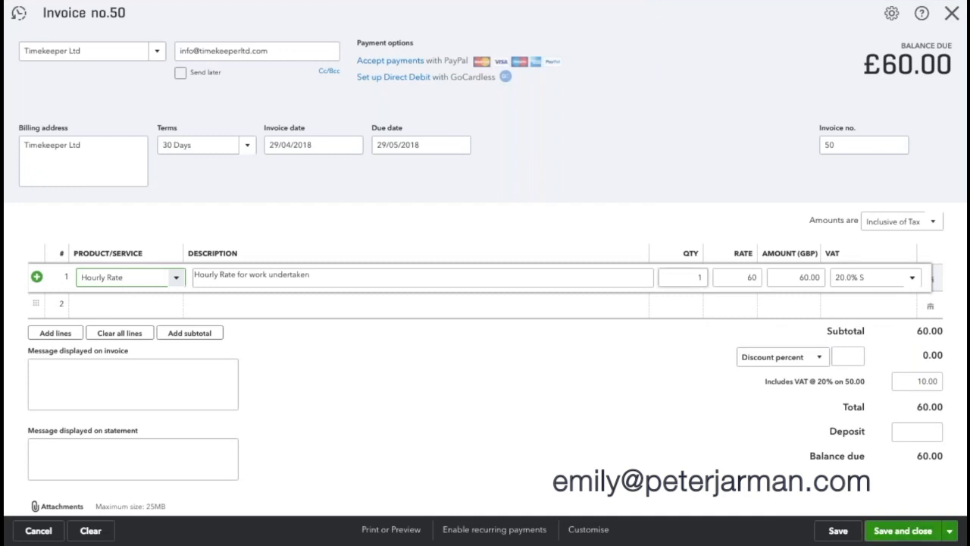
Step: Enter quantity 5 on line 1, bringing the total to £300.00 including £50.00 VAT
left_click(699, 279)
type("5")
key("Tab")
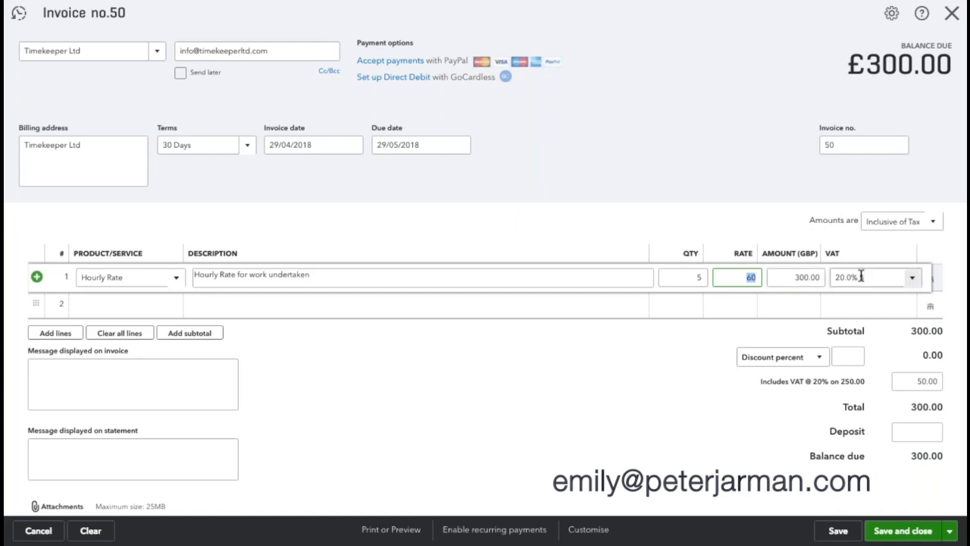
left_click(704, 360)
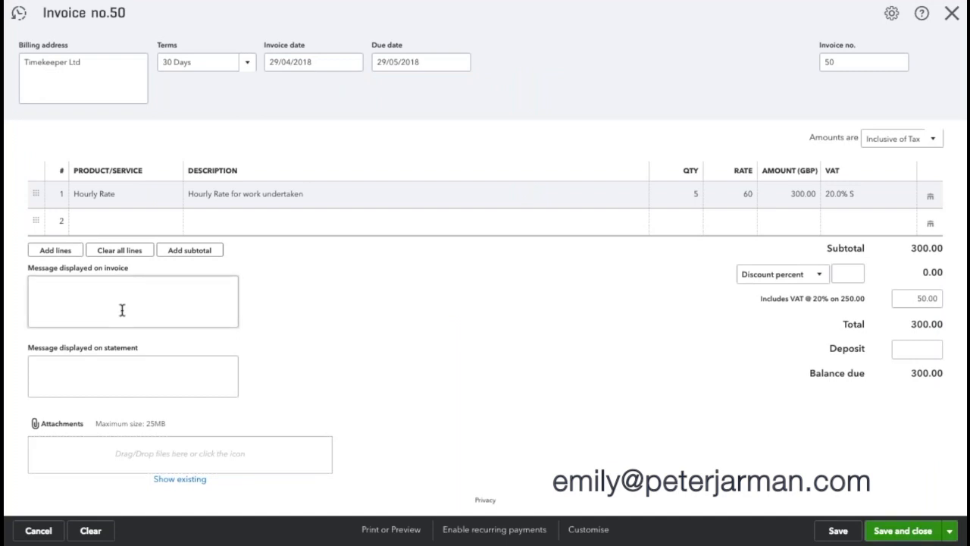
Step: Enter 'Please include invoice number when making pyament' as the message displayed on the invoice
left_click(122, 310)
type("Please")
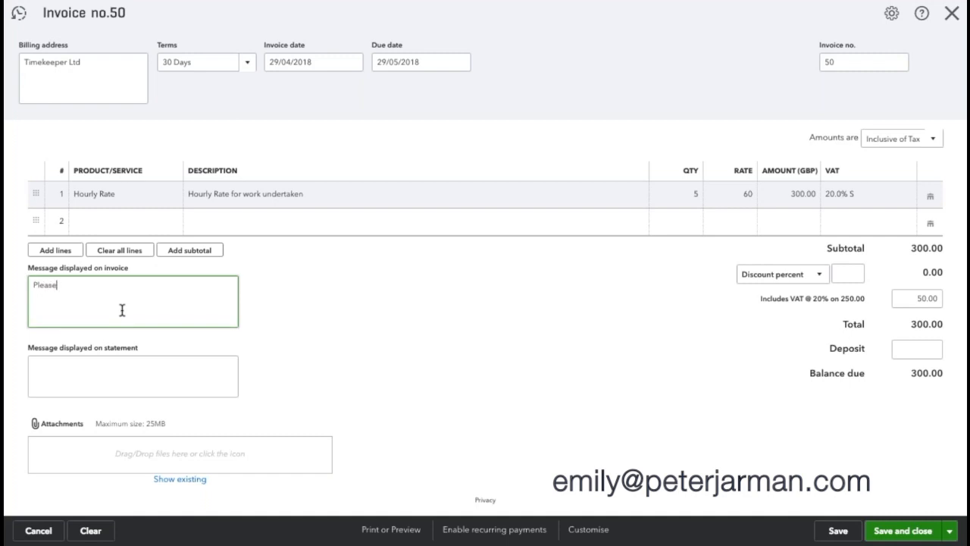
type(" include invoice number when making pyament")
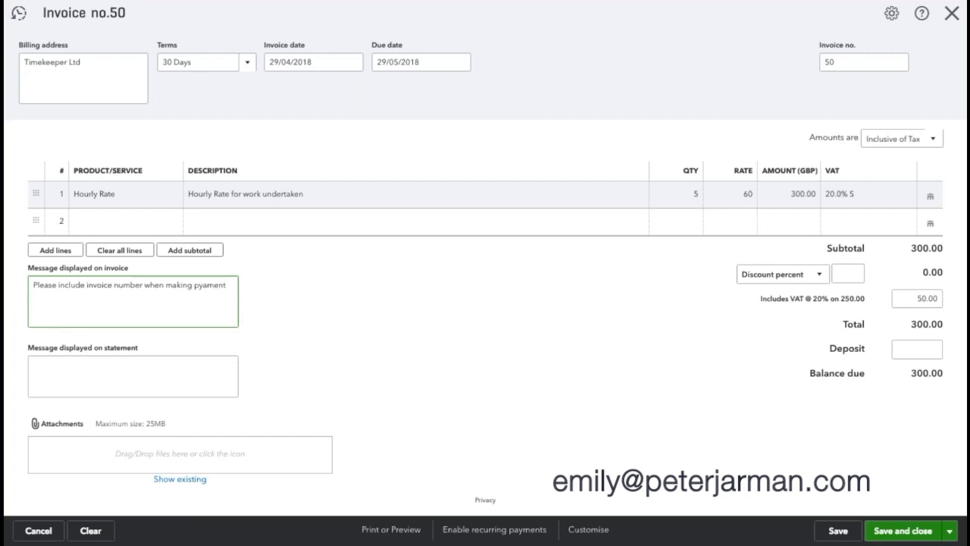
left_click(117, 370)
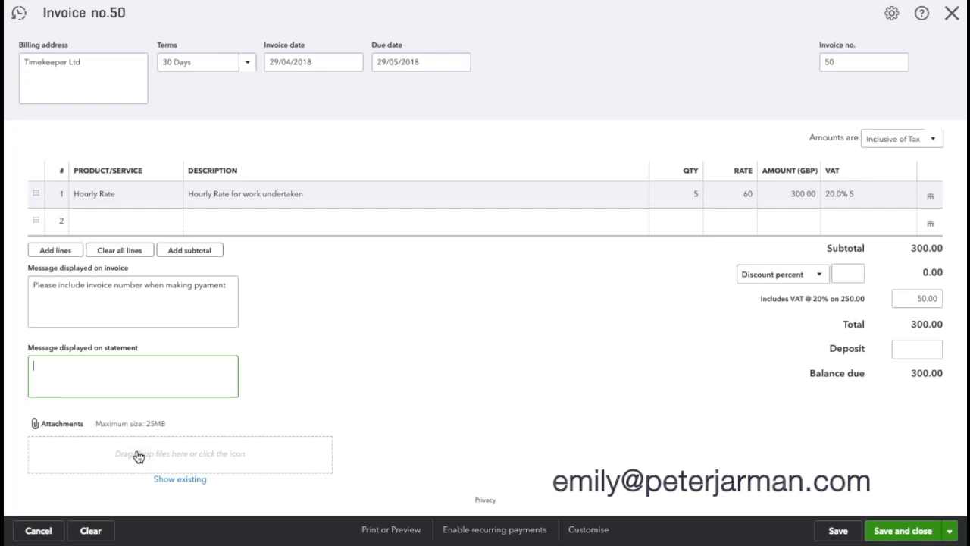
scroll(386, 413, "up", 1)
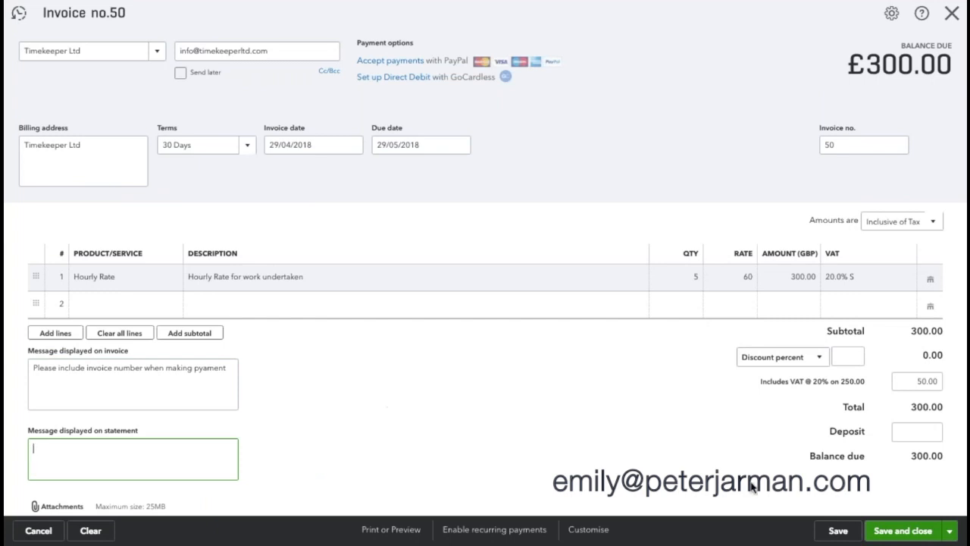
Step: Save the invoice with Save and send to bring up its email
left_click(949, 530)
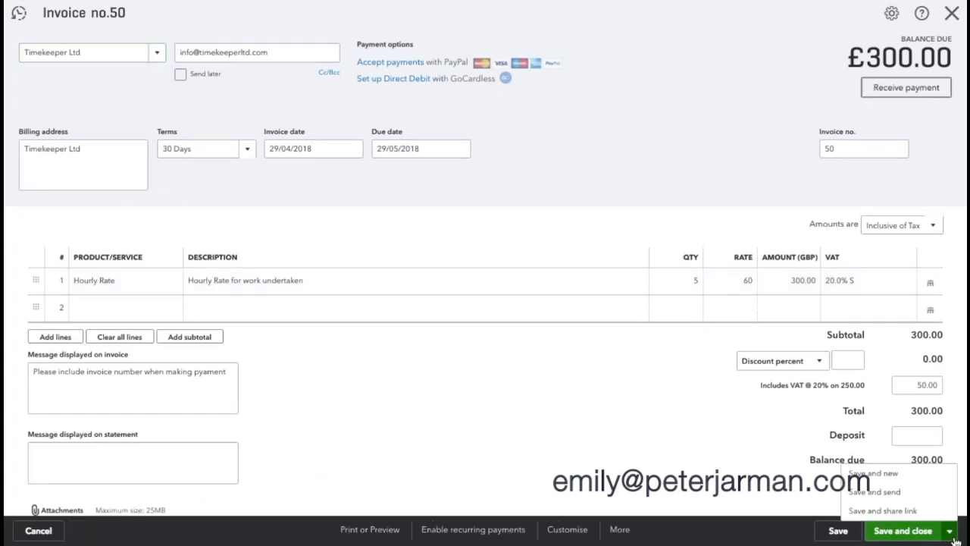
left_click(880, 494)
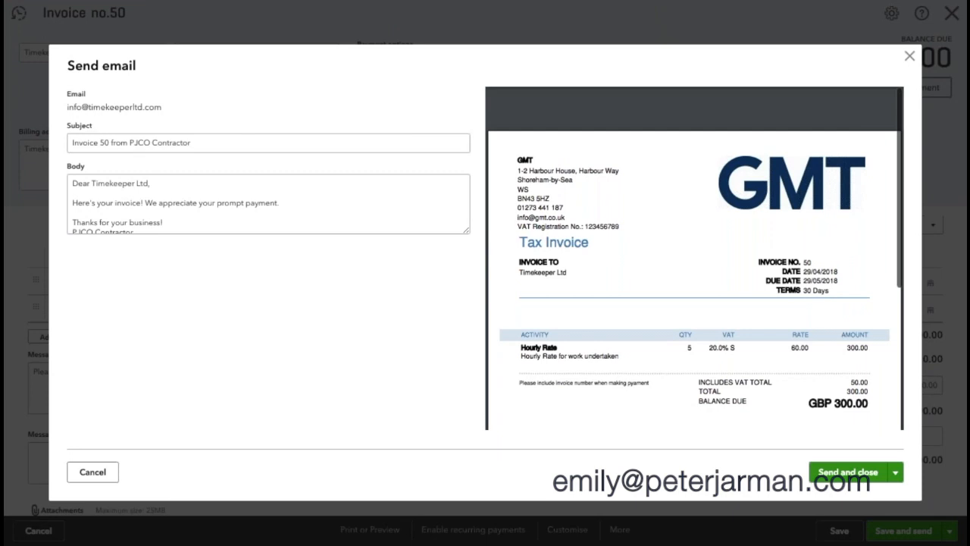
scroll(197, 223, "down", 1)
scroll(195, 225, "up", 1)
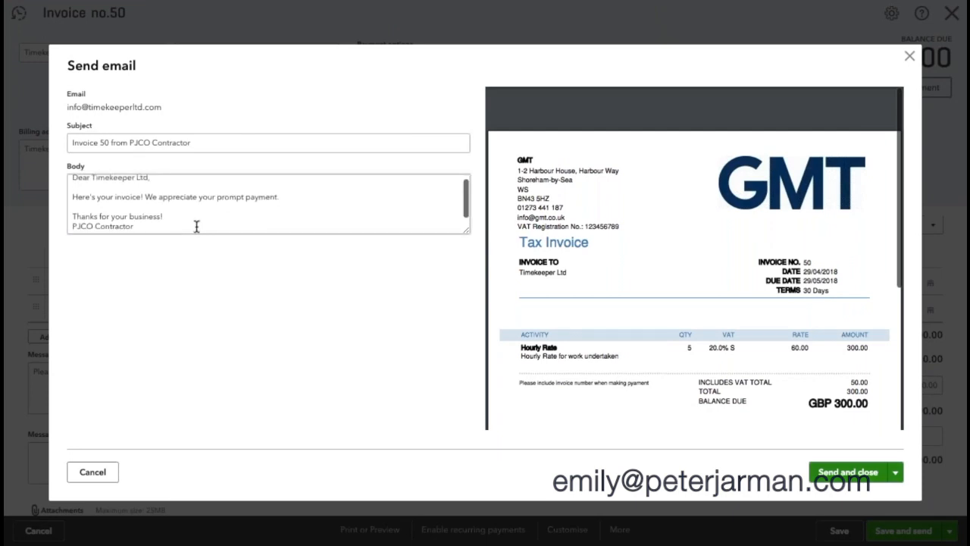
Step: Add a new line 'Discount has been applied as agreed' to the email body
left_click(308, 201)
key("ctrl+a")
left_click(308, 201)
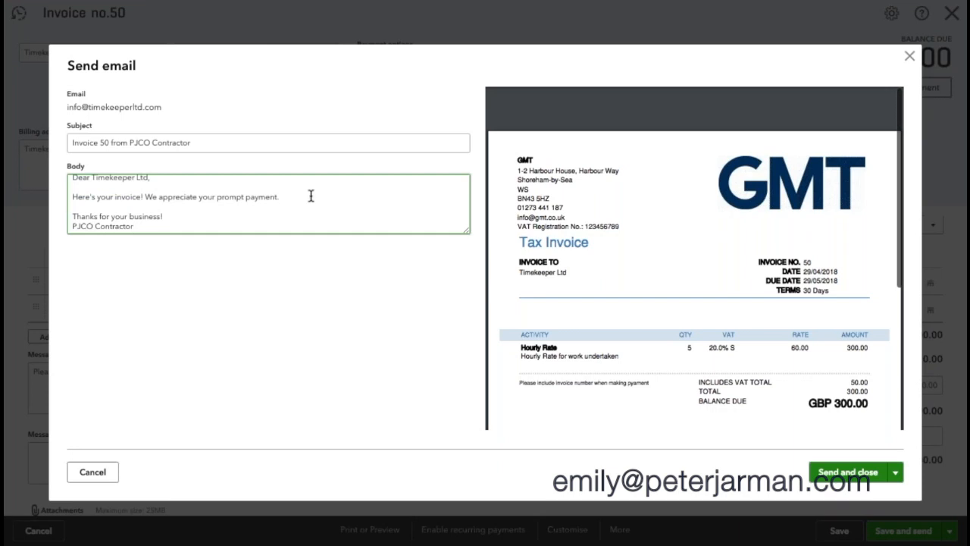
key("Return")
type("Discount has been applied as agreed.")
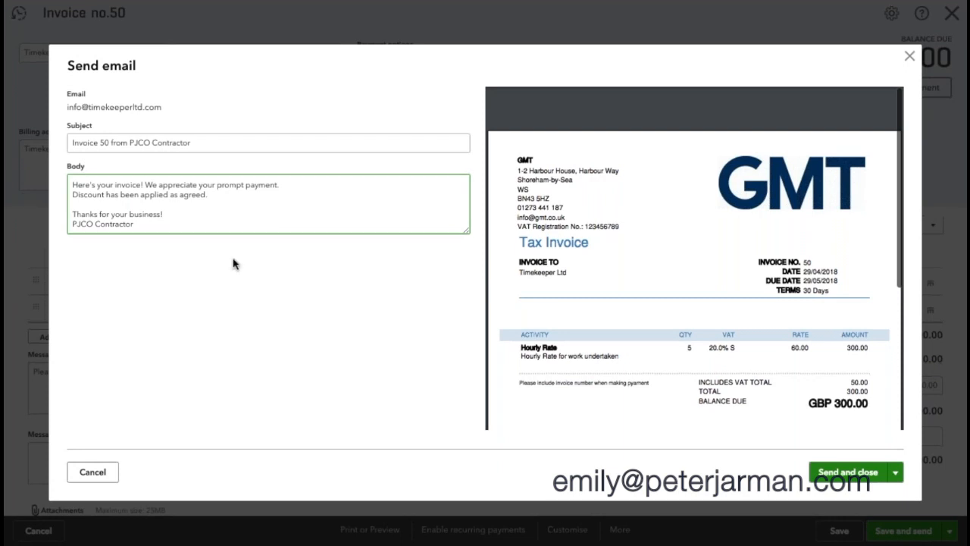
mouse_move(697, 281)
Step: Send the invoice email, then open Timekeeper Ltd's record to see invoice 50 as Open (Sent)
left_click(862, 478)
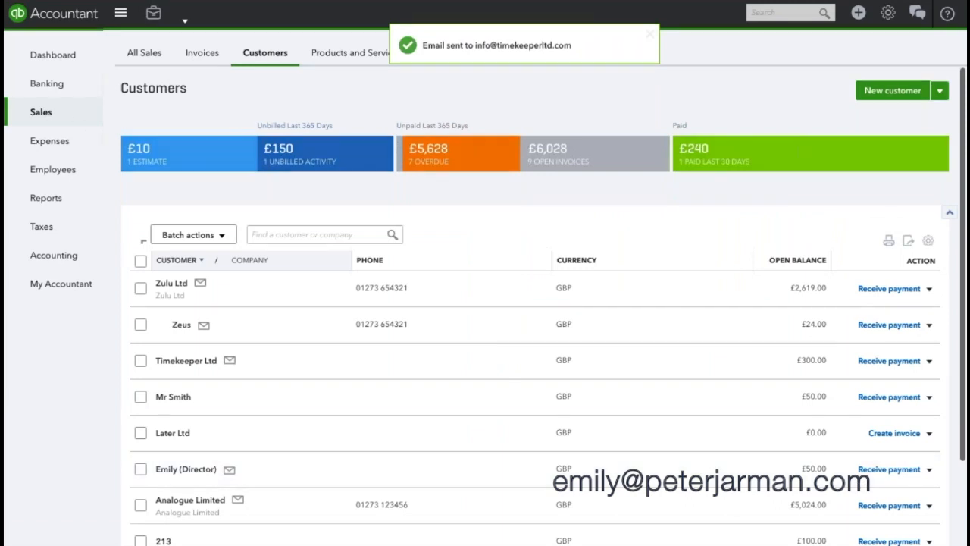
left_click(276, 236)
type("time")
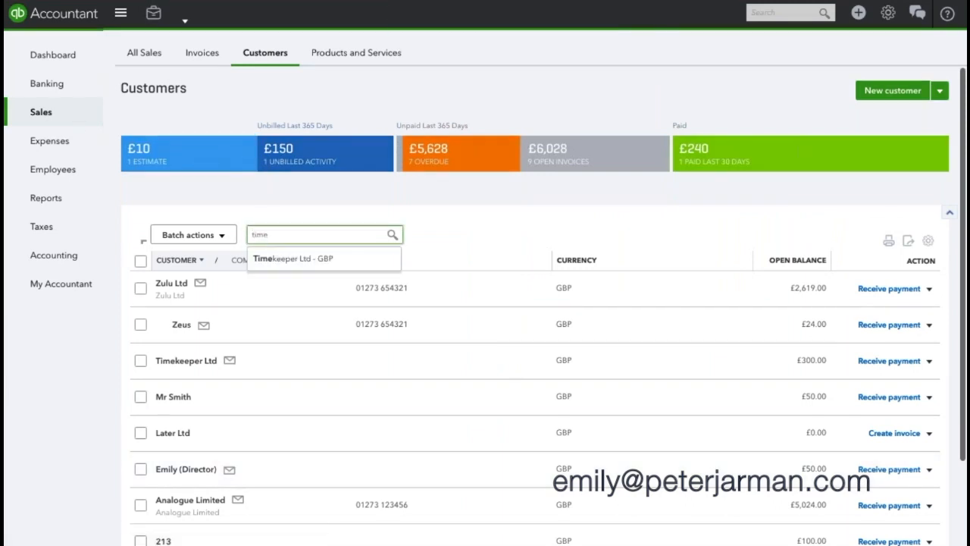
left_click(303, 262)
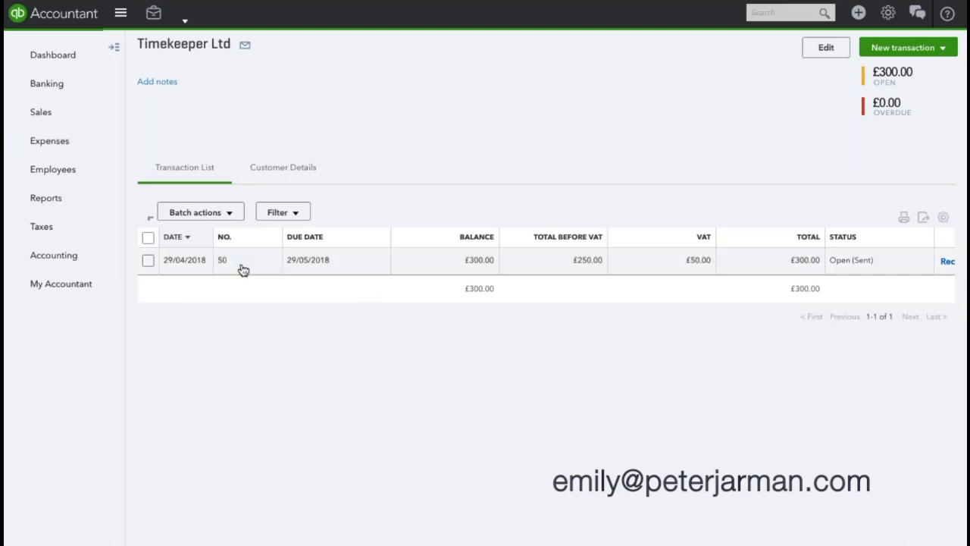
scroll(908, 263, "right", 2)
scroll(834, 253, "right", 1)
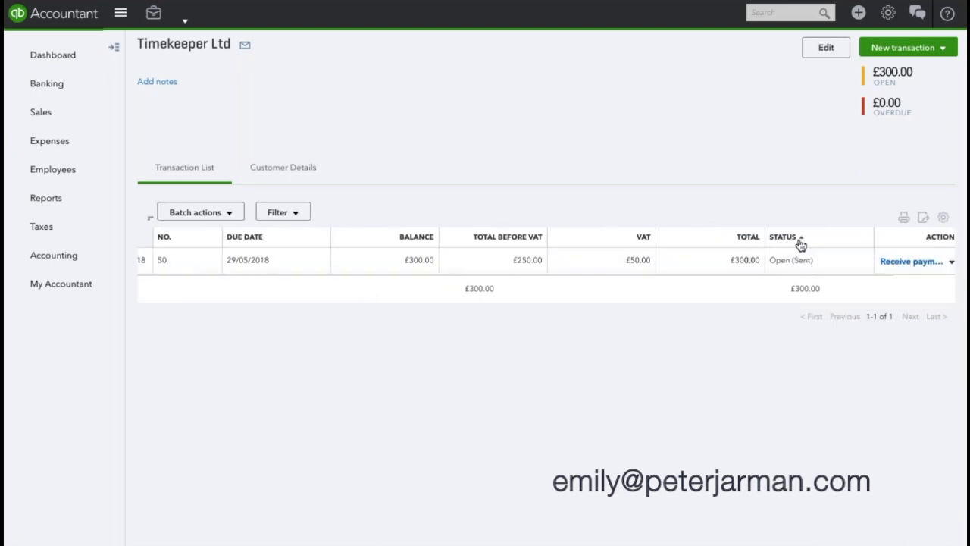